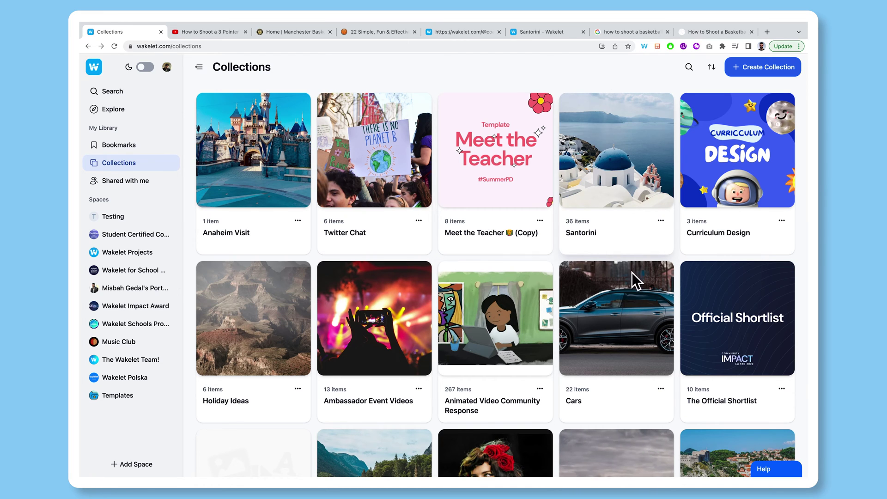
# Create a new empty Wakelet collection
pyautogui.scroll(-1, 514, 263)
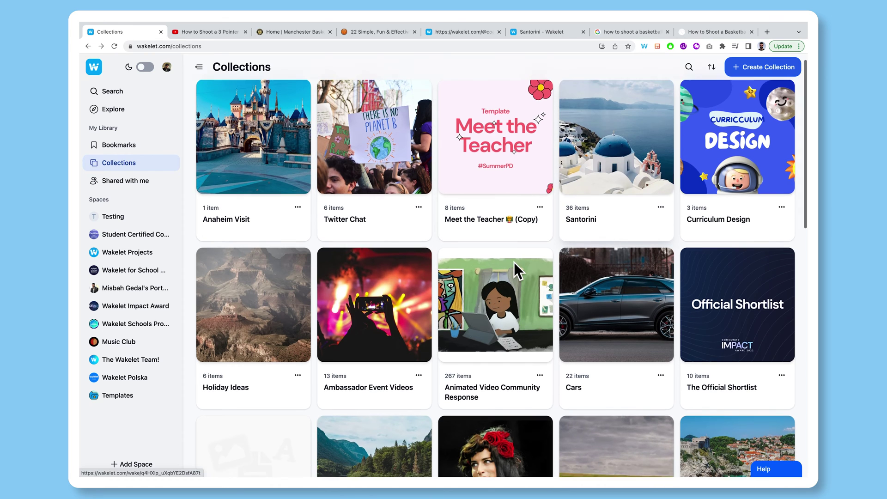
pyautogui.scroll(1, 514, 262)
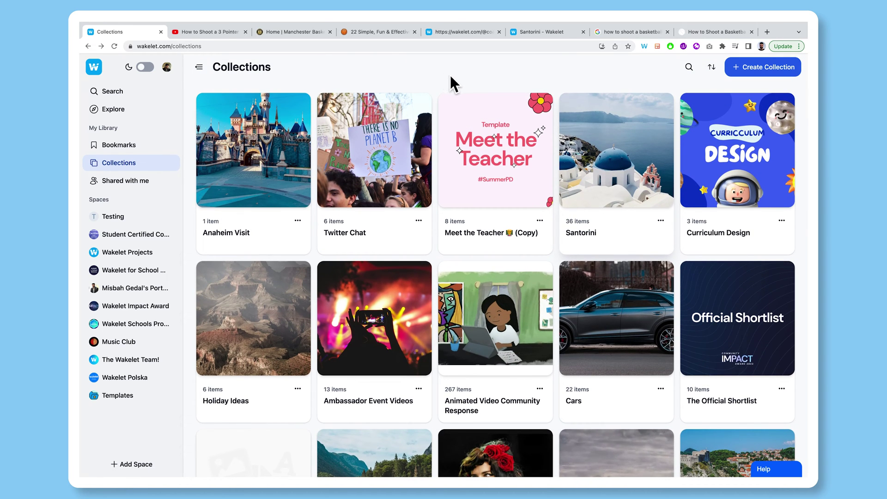
pyautogui.click(758, 74)
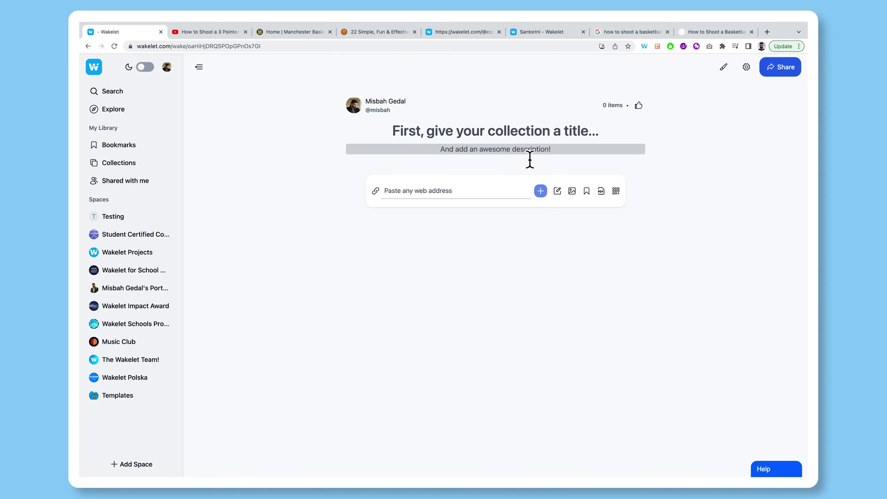
# Look over the Design panel's layout options, close it, and select the title field
pyautogui.click(724, 72)
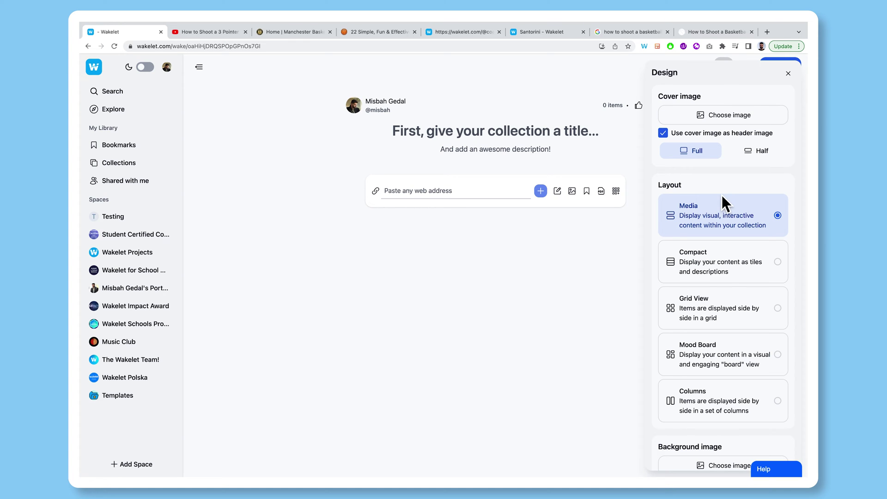
pyautogui.scroll(-1, 717, 251)
pyautogui.scroll(1, 716, 249)
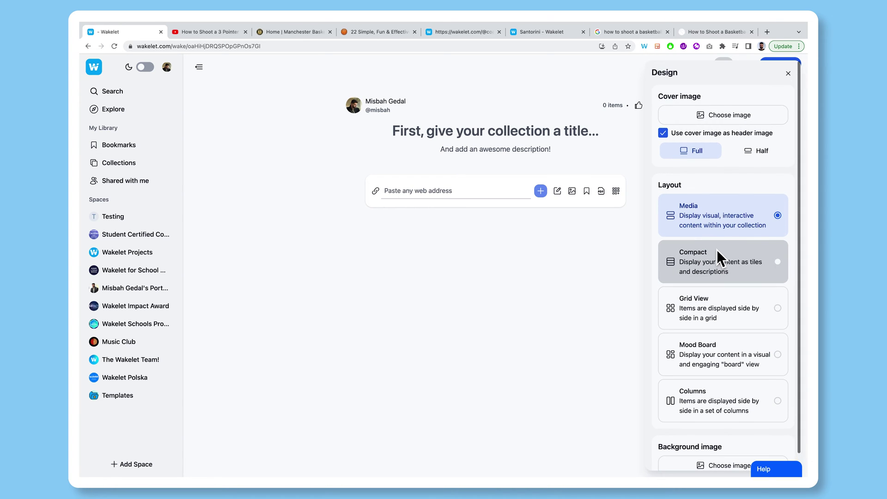
pyautogui.click(789, 73)
pyautogui.click(503, 130)
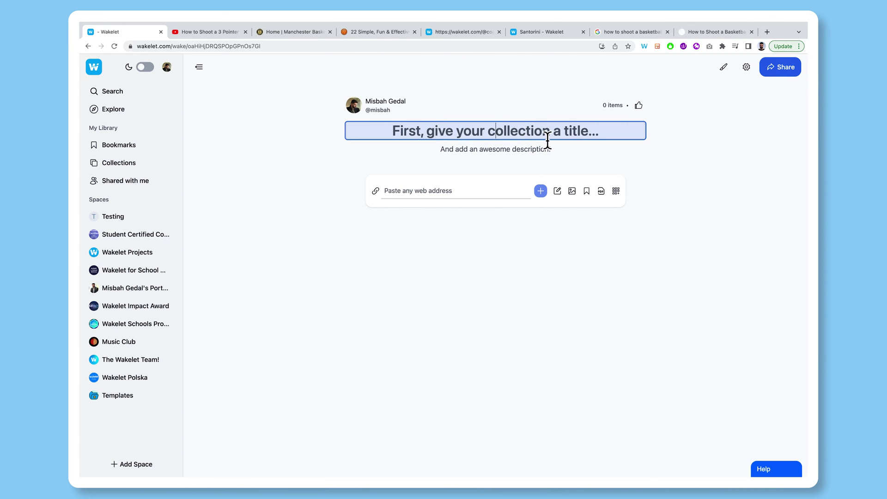
# Name the collection 'Basketball' and give it the description 'How to get started!'
pyautogui.write('Basketball')
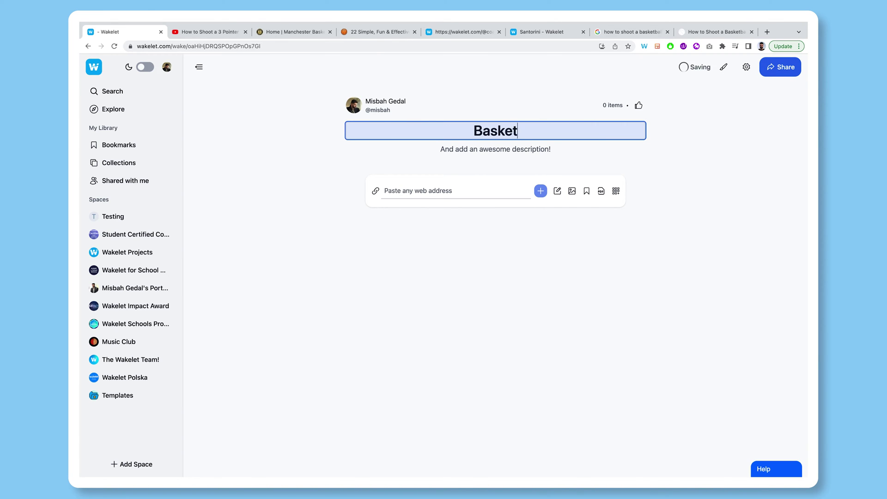
pyautogui.click(504, 151)
pyautogui.write('How to get started!')
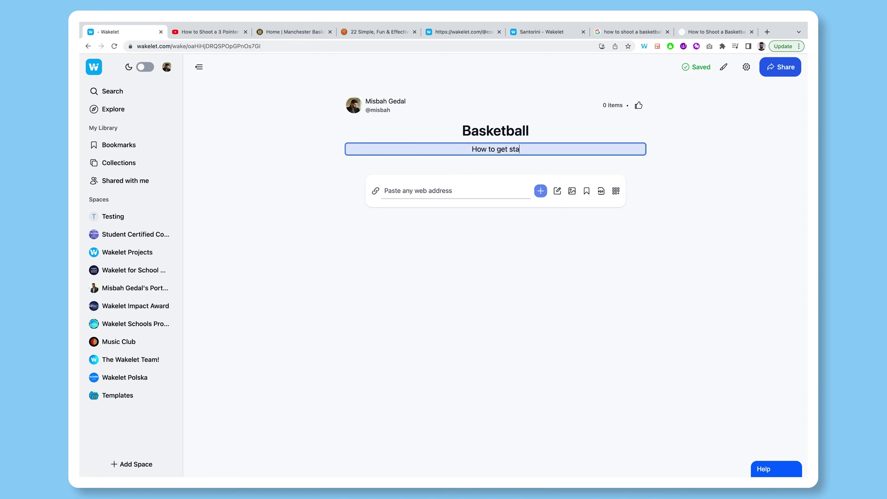
pyautogui.click(649, 173)
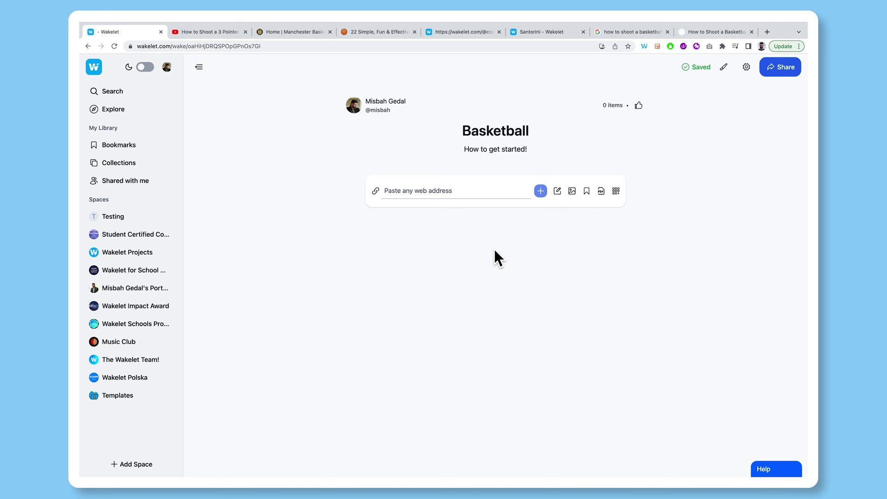
# Copy the URL of the YouTube video 'How to Shoot a 3 Pointer PERFECTLY!!!'
pyautogui.click(219, 35)
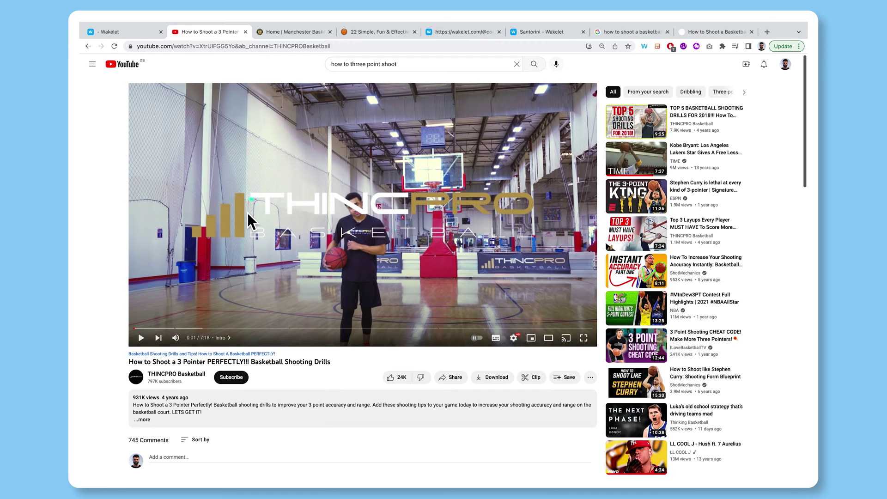
pyautogui.click(288, 47)
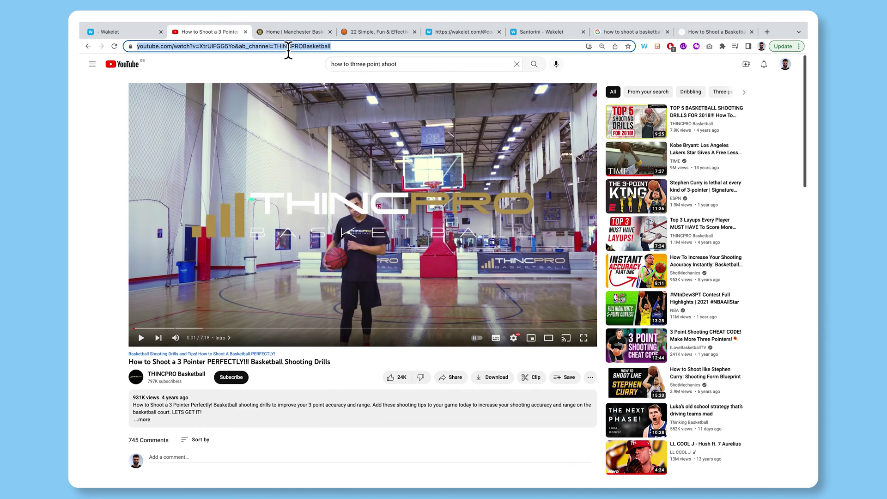
pyautogui.rightClick(288, 47)
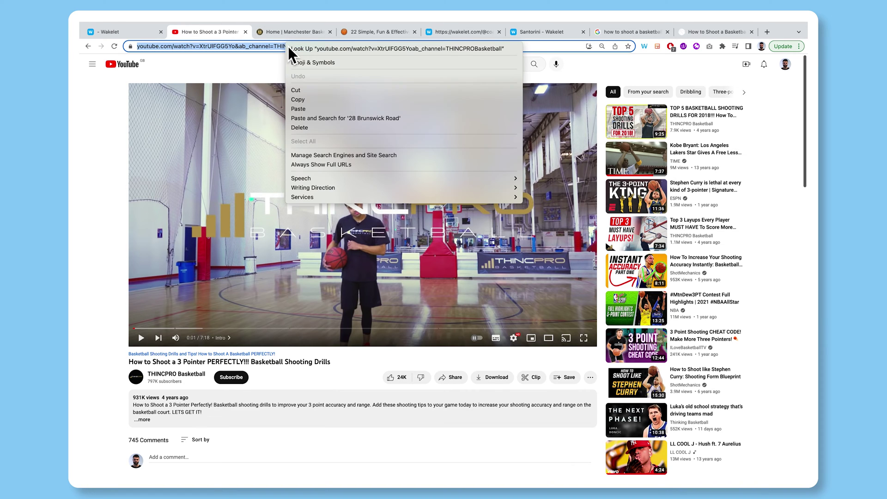
pyautogui.click(303, 99)
# Paste the copied YouTube link into the Basketball collection as an embedded video item
pyautogui.click(132, 33)
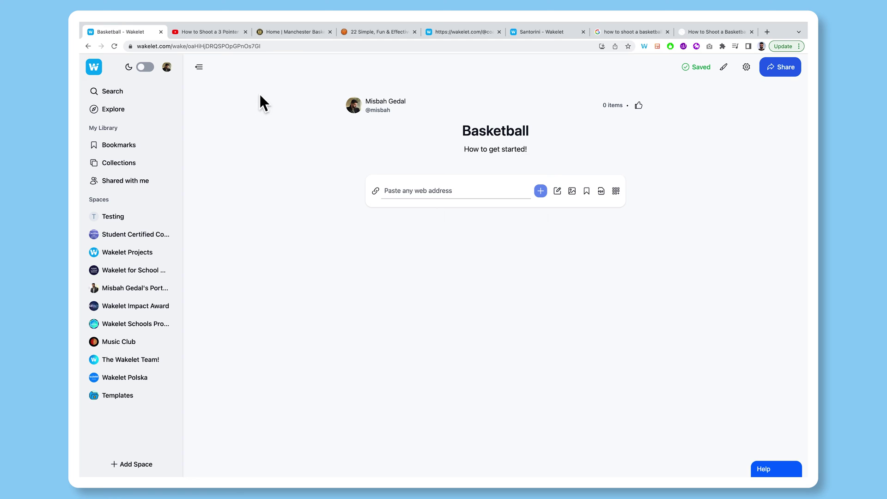
pyautogui.click(403, 192)
pyautogui.rightClick(405, 190)
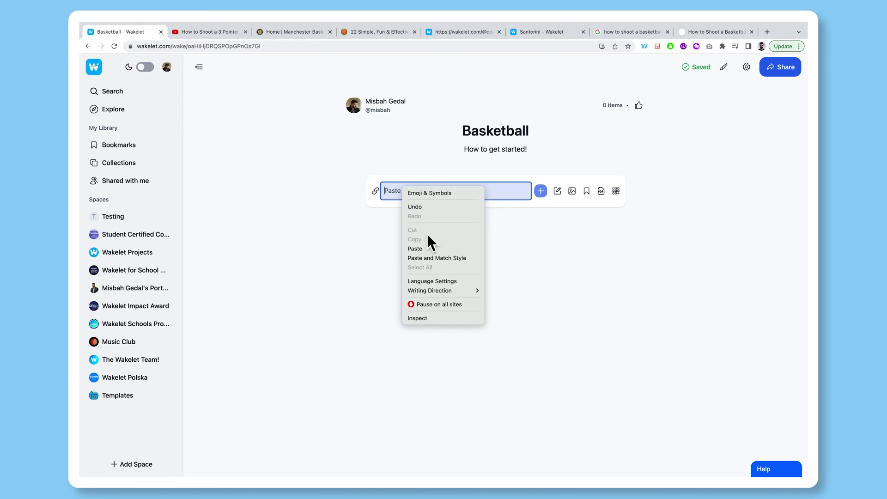
pyautogui.click(430, 250)
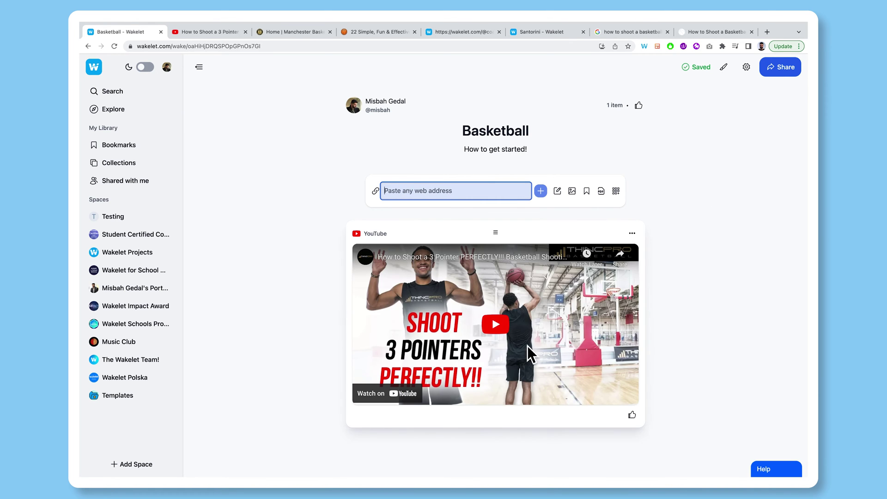
# Play and pause the embedded video, then go to the Manchester Basketball Club site
pyautogui.click(502, 328)
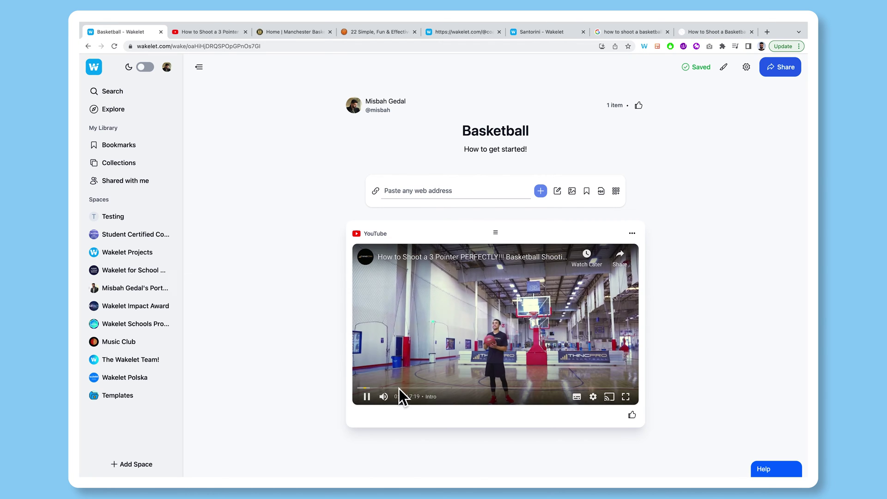
pyautogui.click(367, 397)
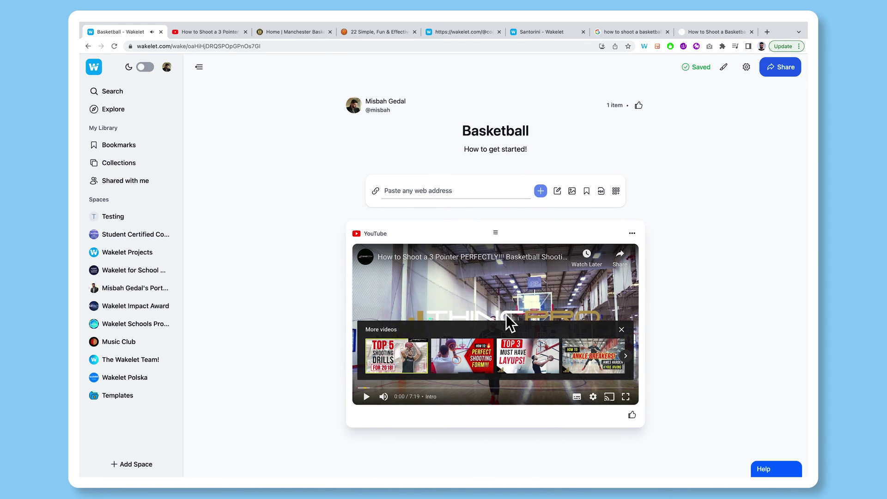
pyautogui.click(305, 36)
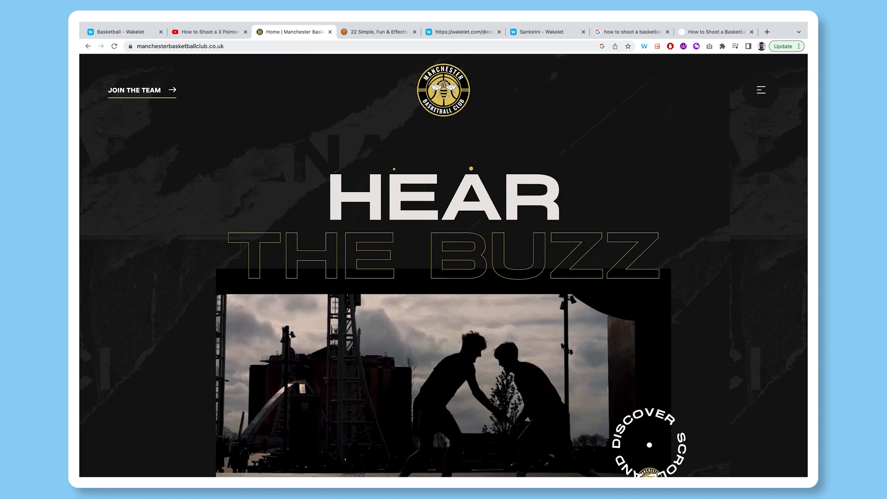
# Add the Manchester Basketball Club homepage to the collection as a link card
pyautogui.click(348, 49)
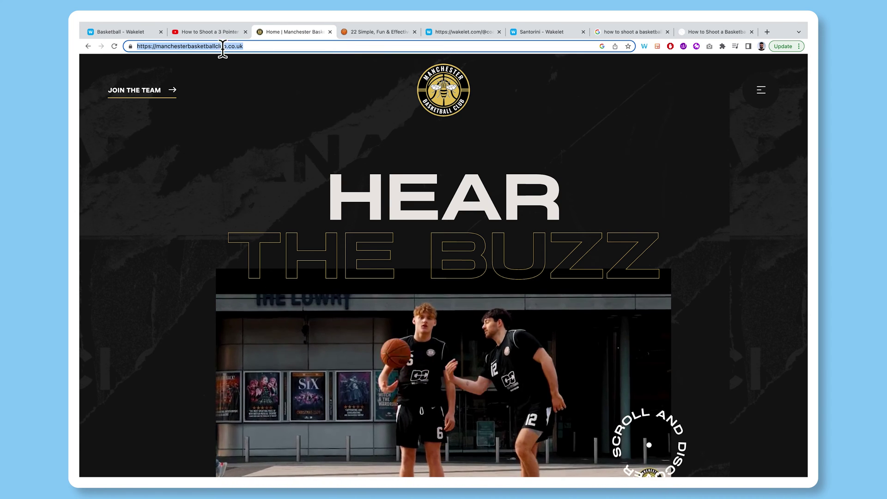
pyautogui.click(132, 35)
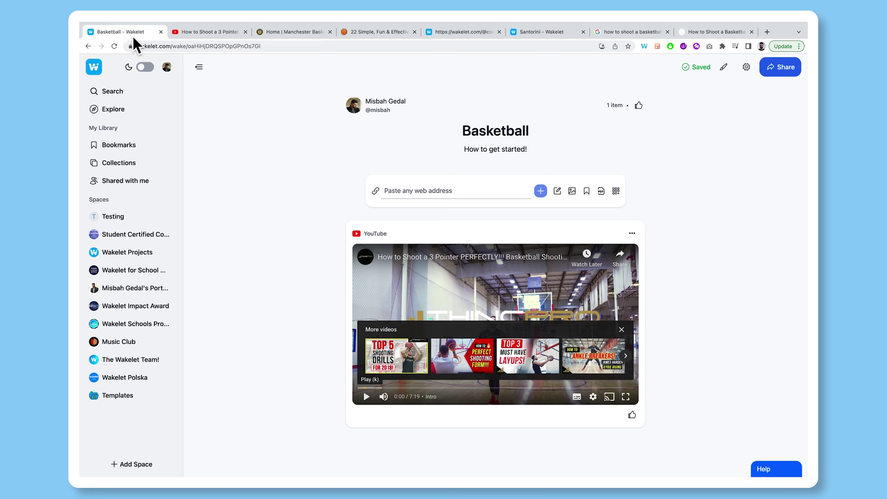
pyautogui.click(397, 190)
pyautogui.press('super+v')
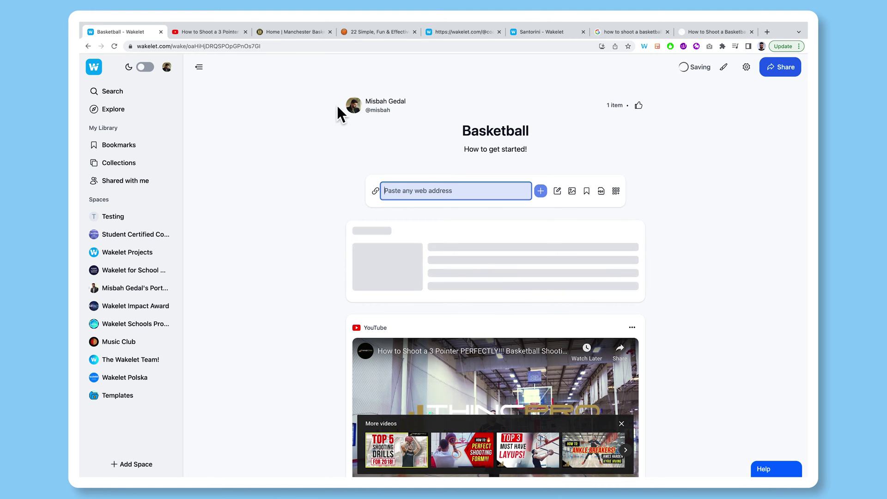
# Add the '22 Fun & Effective Basketball Drills for Coaches' page as a link card
pyautogui.click(378, 34)
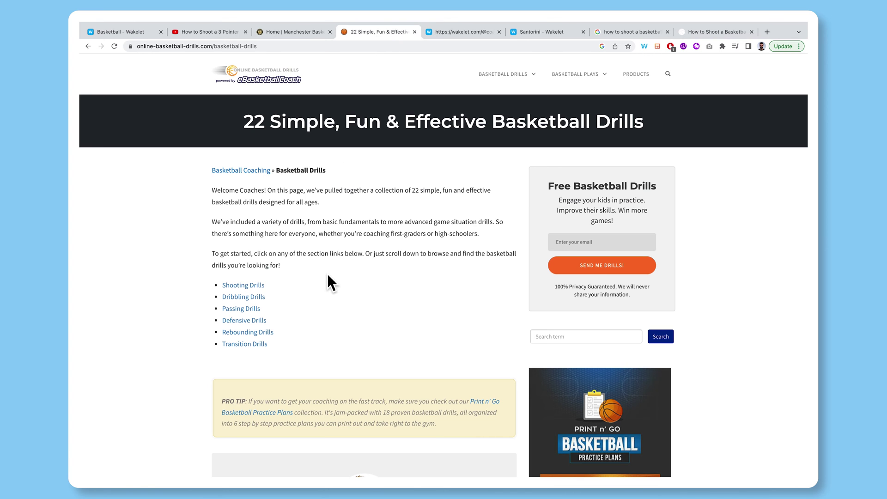
pyautogui.scroll(-9, 327, 274)
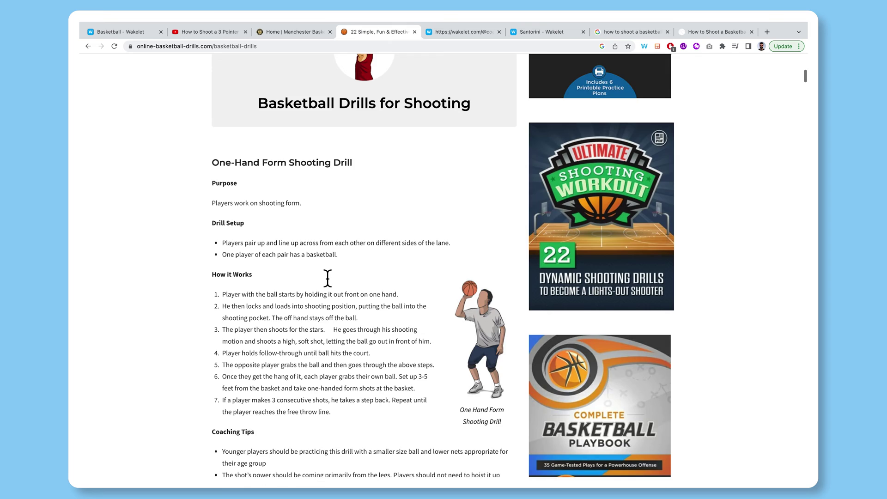
pyautogui.scroll(10, 328, 276)
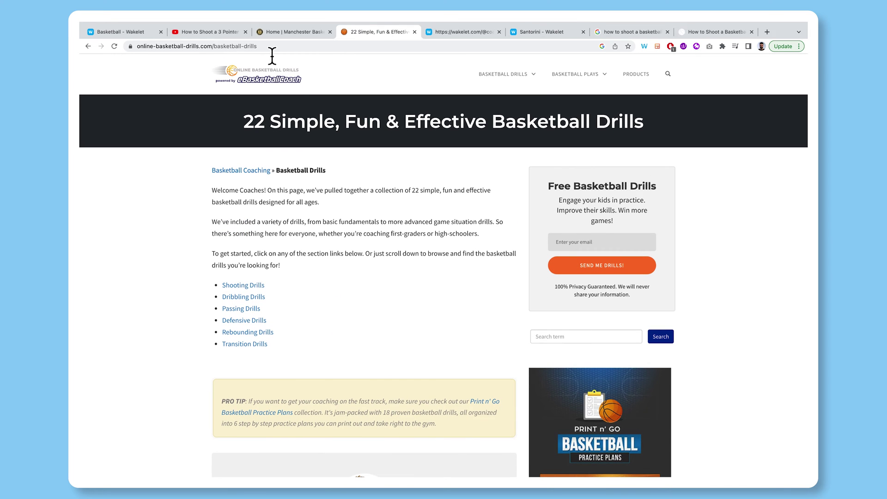
pyautogui.click(272, 48)
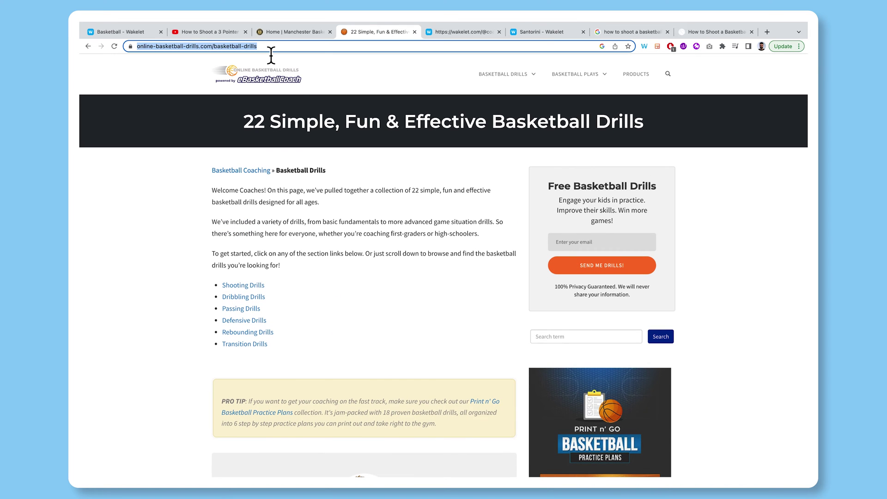
pyautogui.click(129, 33)
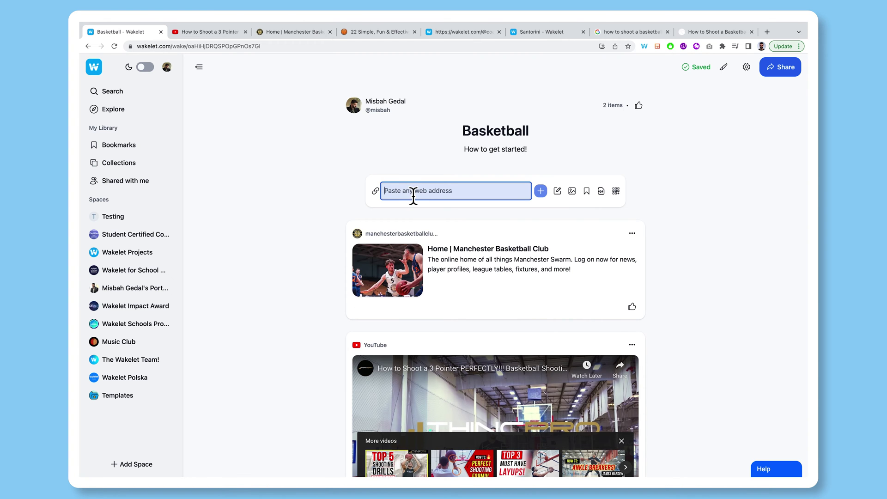
pyautogui.press('super+v')
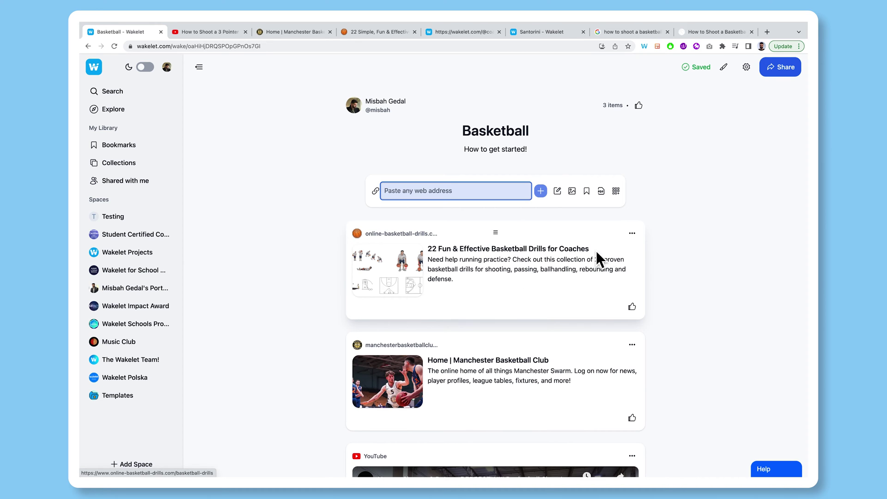
# Retitle the drills card 'Try these first!' and move it below the Manchester Basketball Club card
pyautogui.click(632, 233)
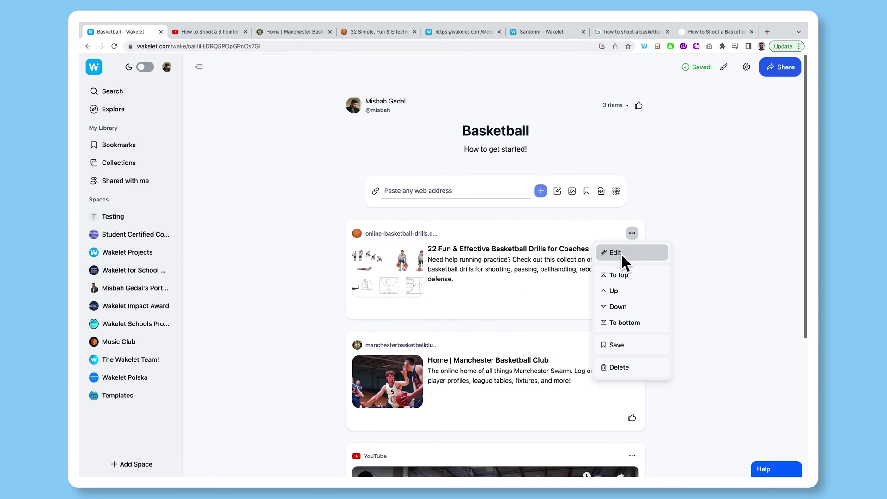
pyautogui.click(622, 256)
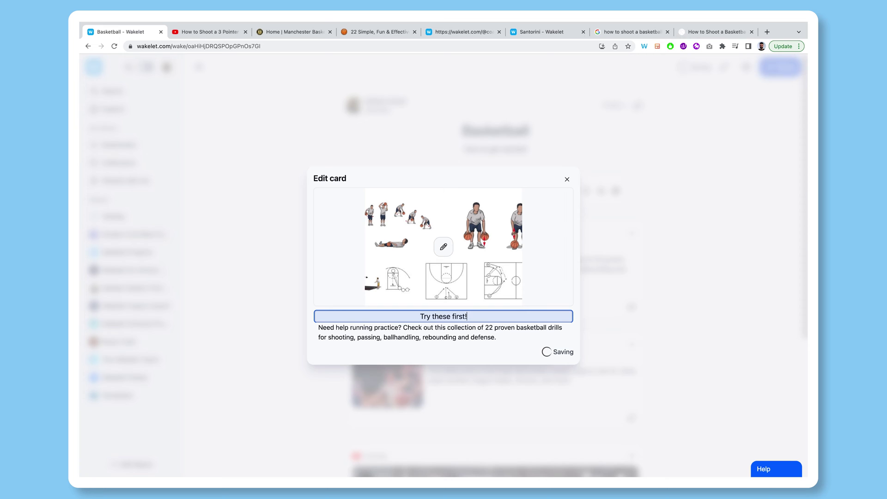
pyautogui.click(639, 281)
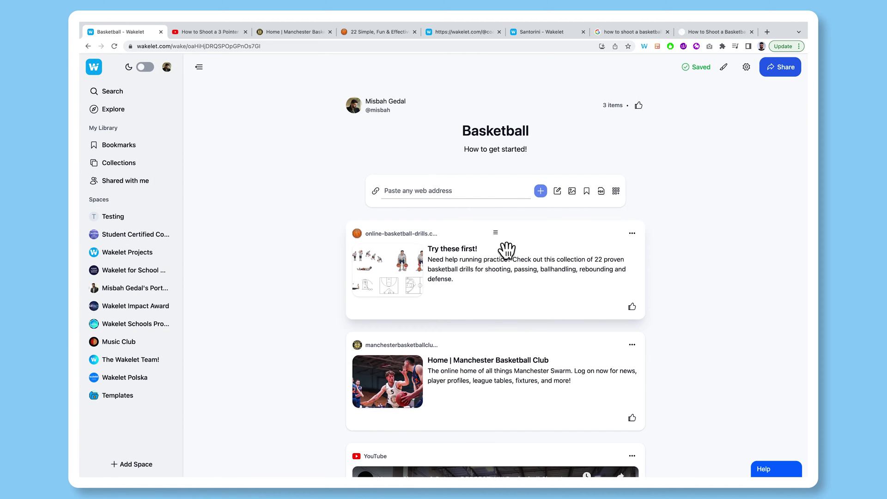
pyautogui.moveTo(507, 249); pyautogui.dragTo(508, 365)
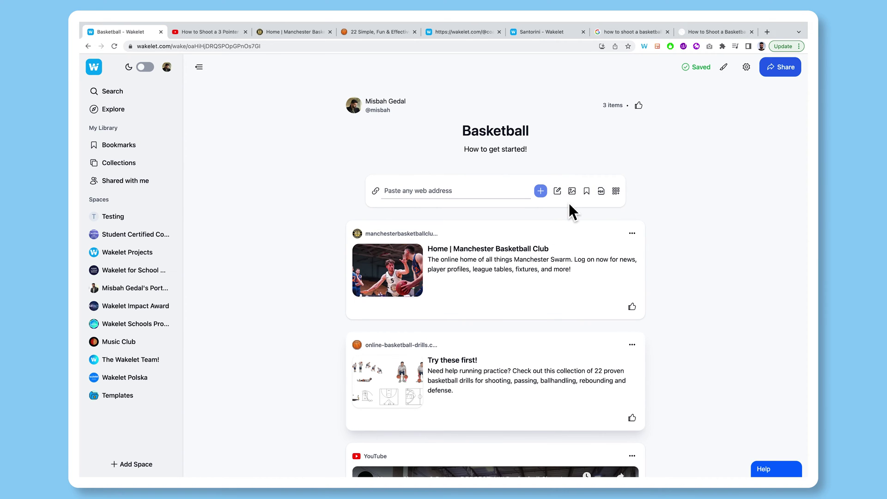
# Start a text note, discard it unused, and bring up the image-adding options
pyautogui.click(558, 194)
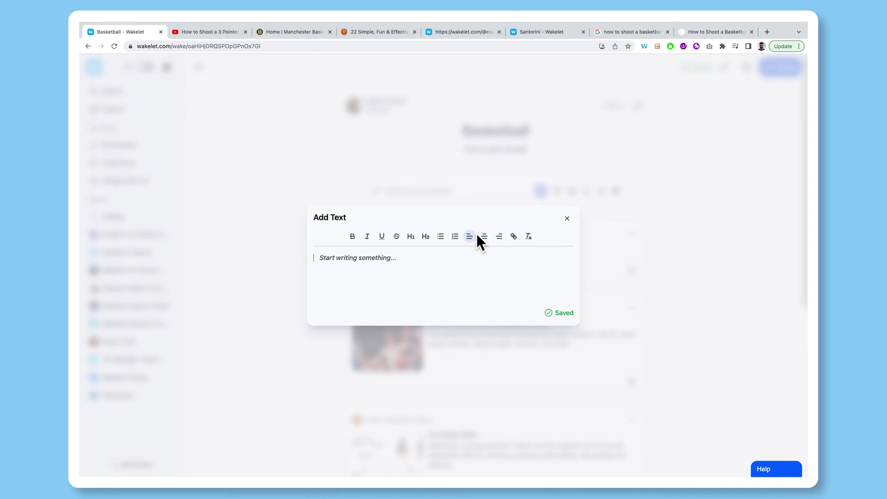
pyautogui.click(567, 218)
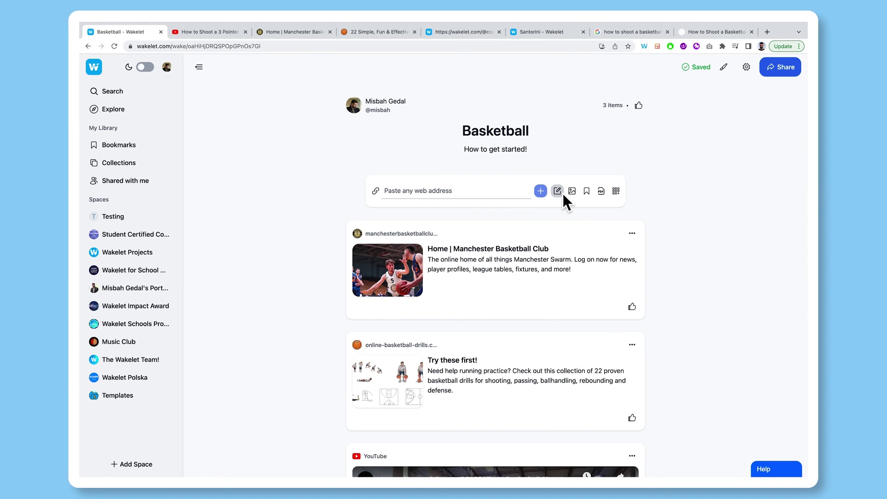
pyautogui.click(572, 192)
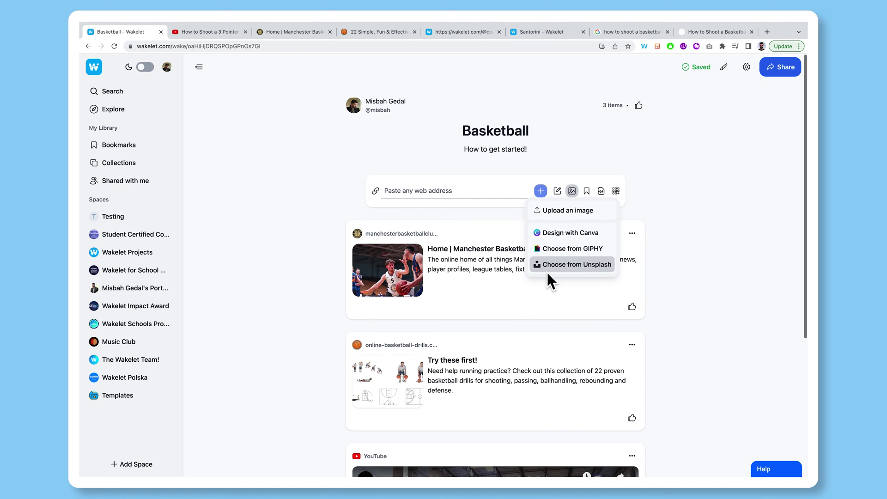
# Search Unsplash for 'basketball' and add the dunking-player photo to the collection
pyautogui.click(562, 267)
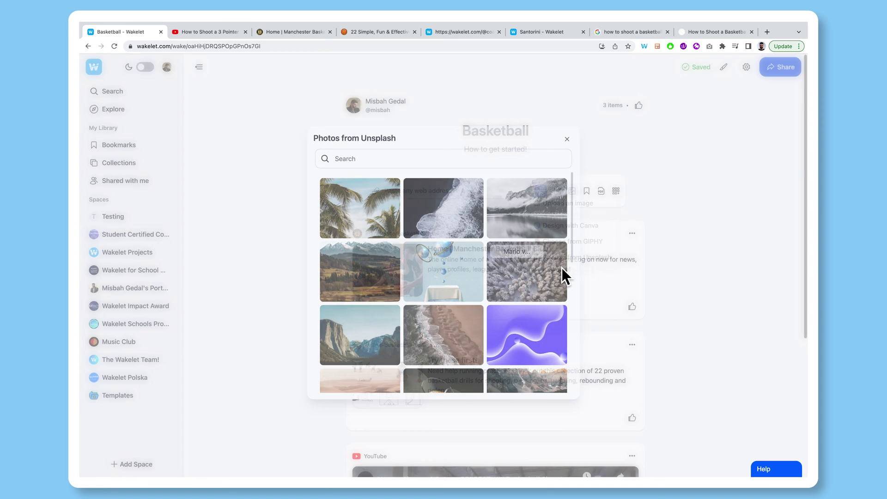
pyautogui.click(371, 162)
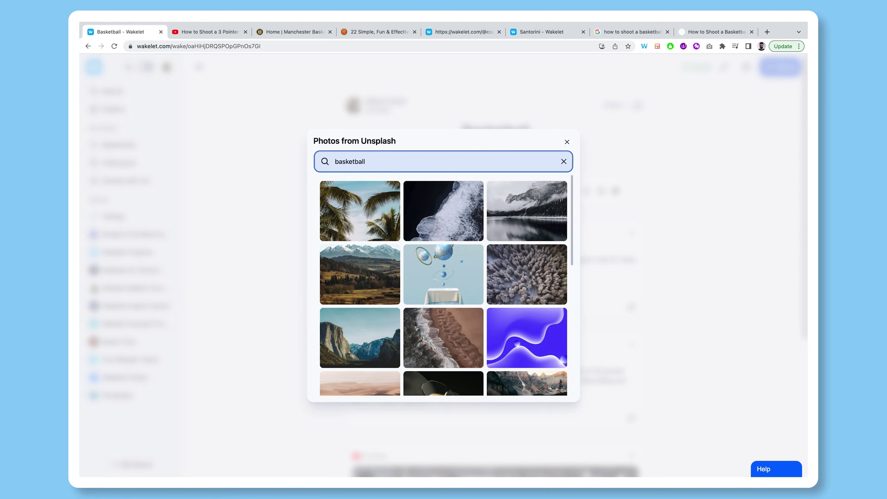
pyautogui.write('basketball')
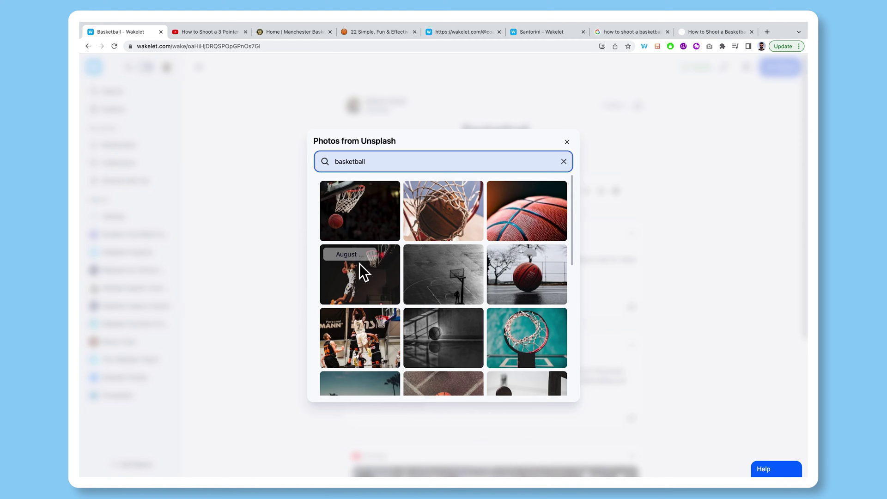
pyautogui.click(360, 263)
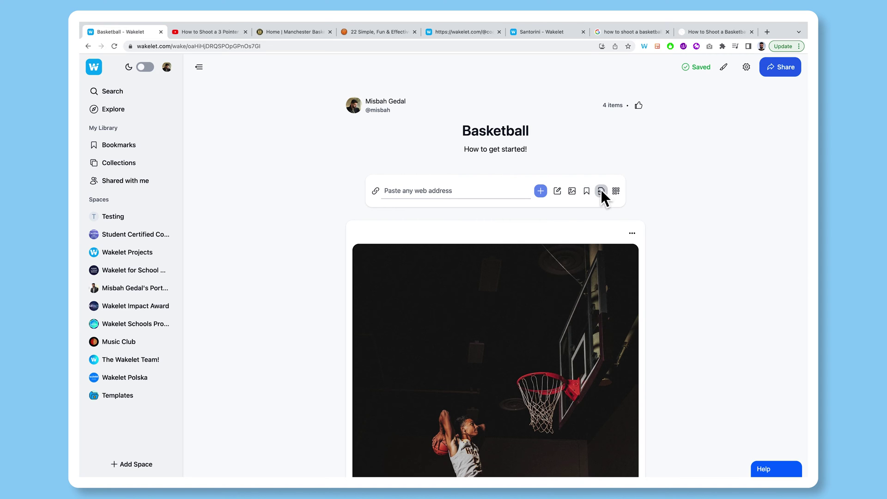
pyautogui.click(617, 190)
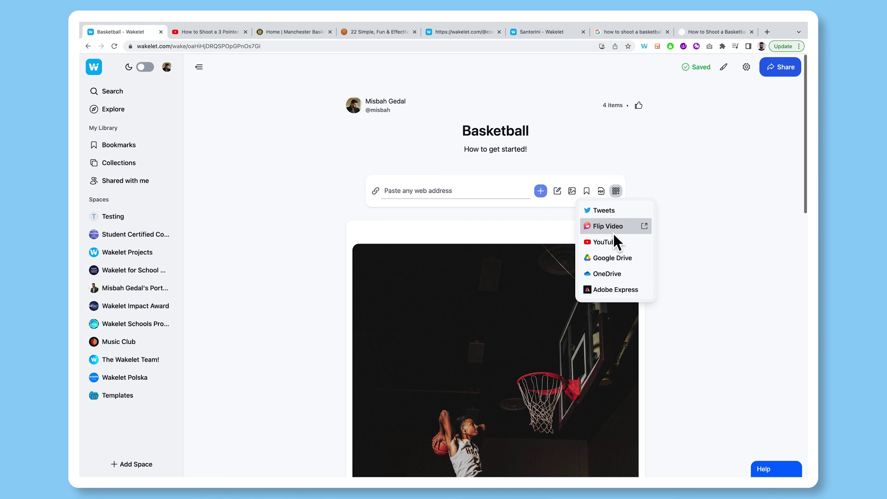
pyautogui.click(652, 168)
pyautogui.scroll(-5, 655, 168)
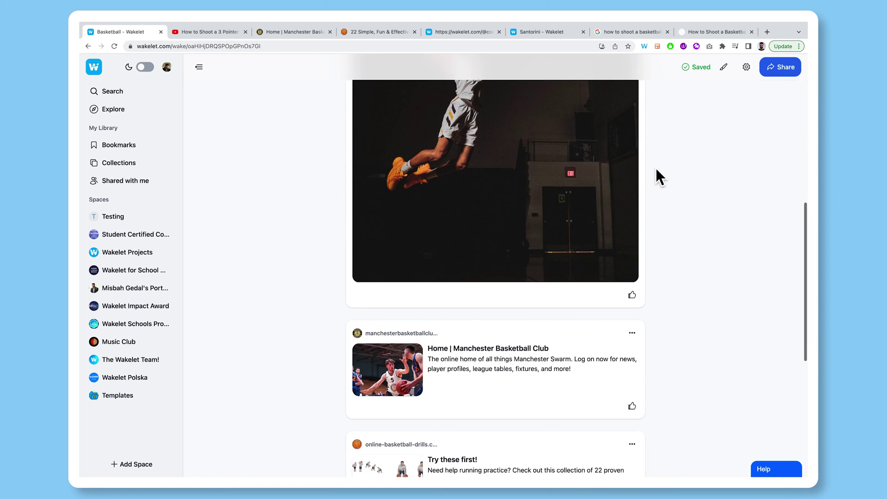
pyautogui.scroll(5, 655, 168)
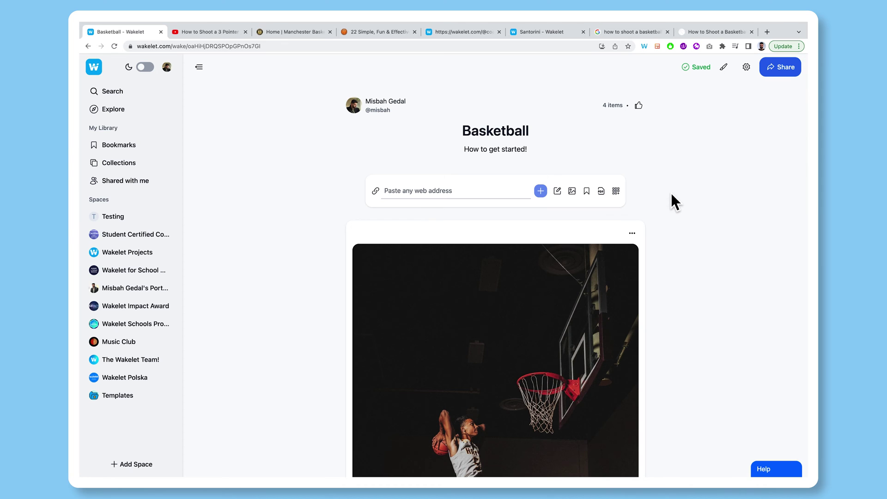
pyautogui.scroll(-1, 671, 192)
pyautogui.scroll(1, 670, 192)
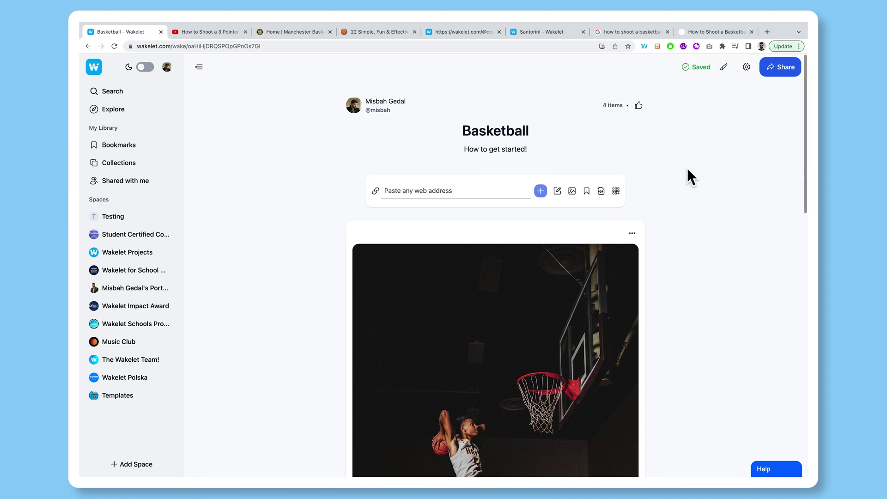
# Set a basketball dunk GIF from GIPHY as the collection cover at half height
pyautogui.click(724, 72)
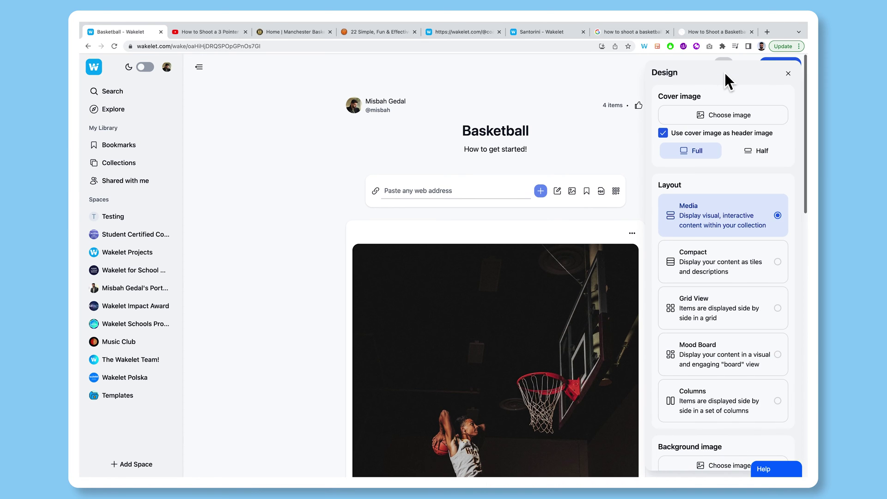
pyautogui.click(710, 116)
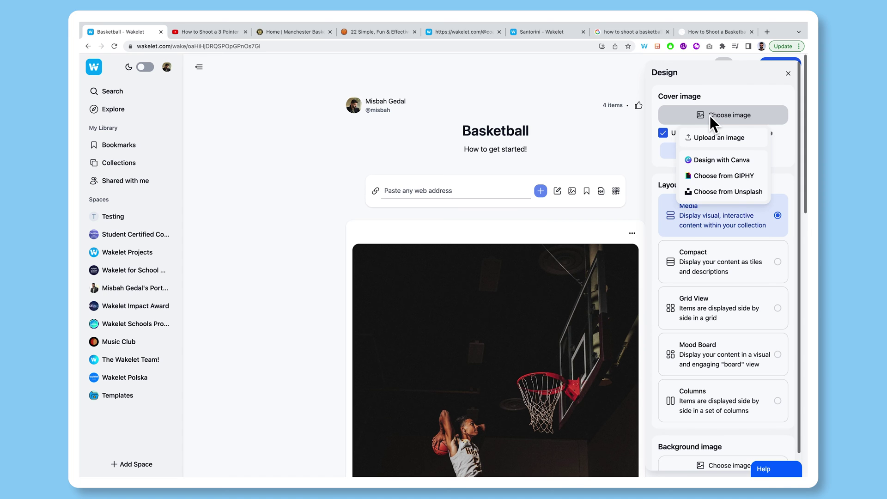
pyautogui.click(713, 177)
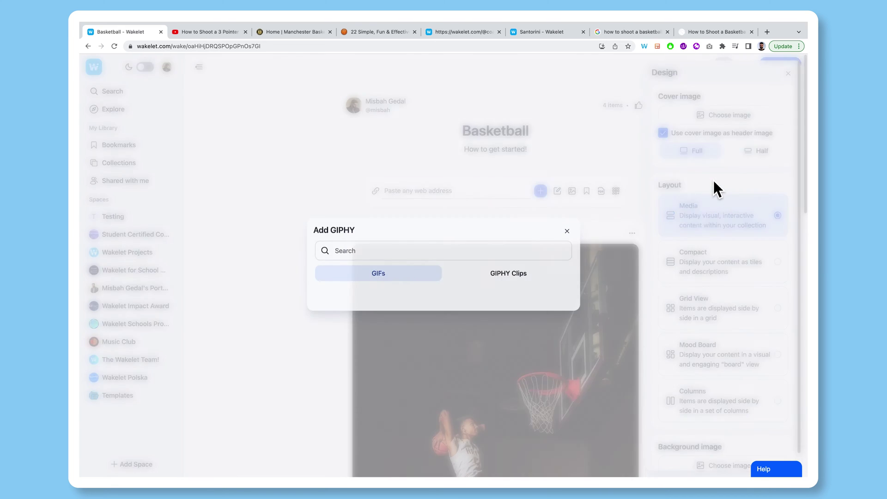
pyautogui.click(388, 163)
pyautogui.write('baskebtall')
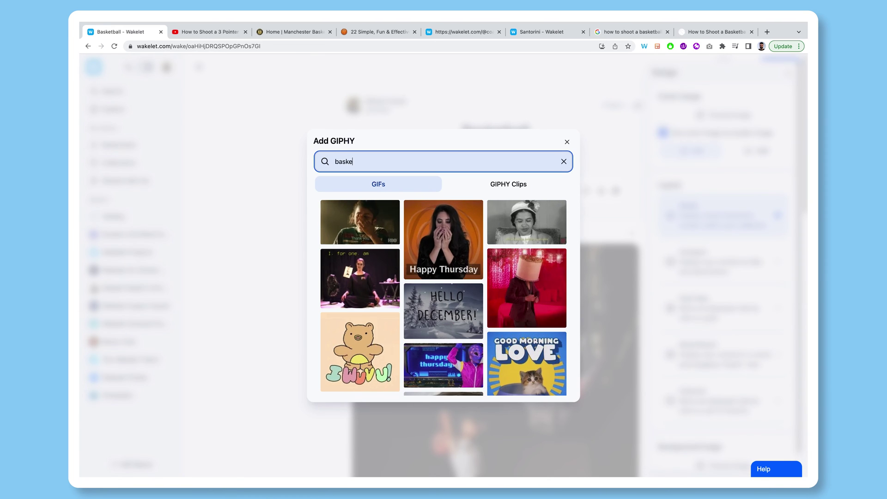
pyautogui.click(361, 229)
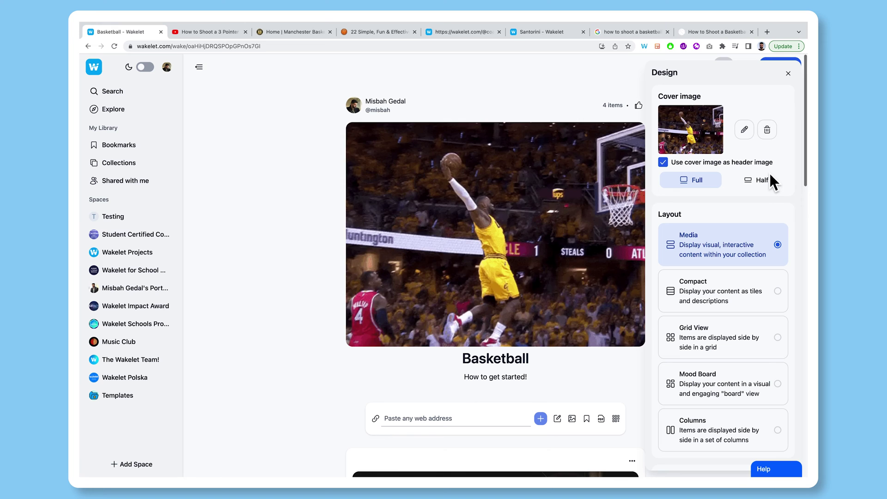
pyautogui.click(750, 181)
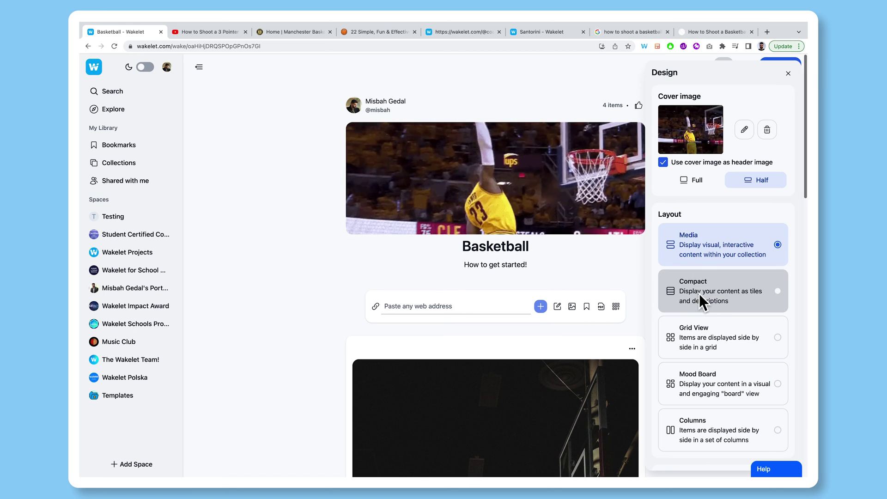
pyautogui.click(723, 298)
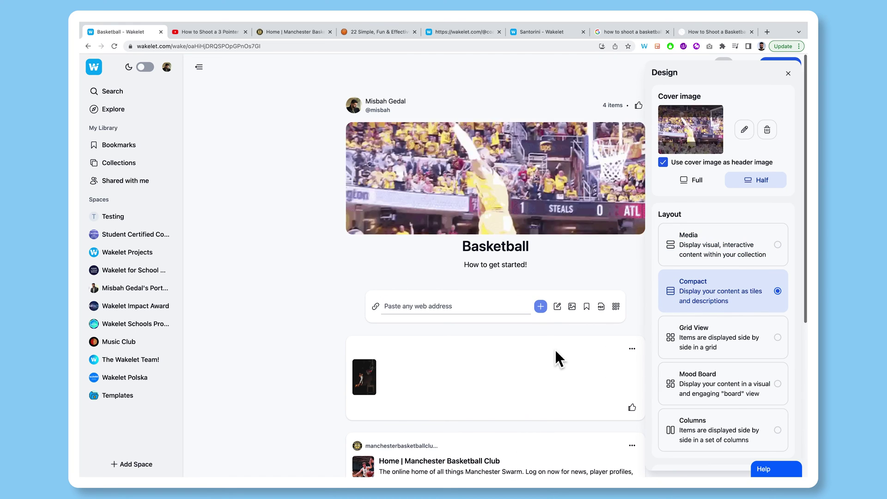
pyautogui.click(708, 344)
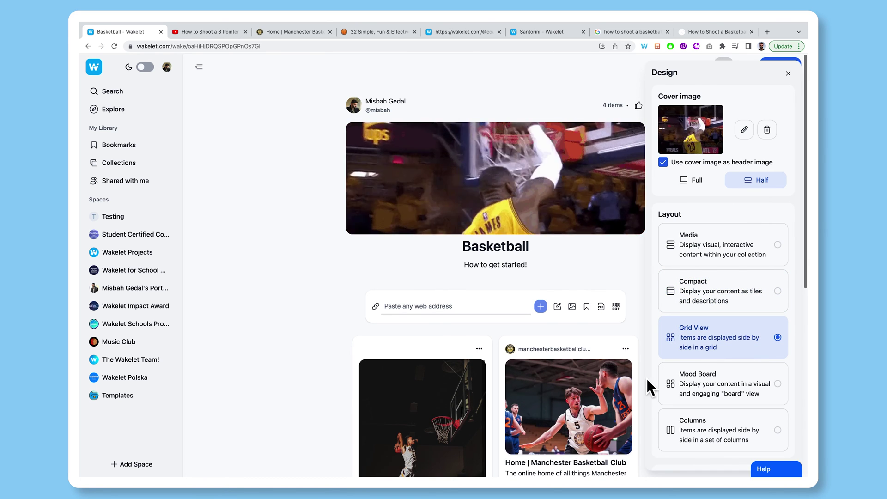
pyautogui.click(704, 381)
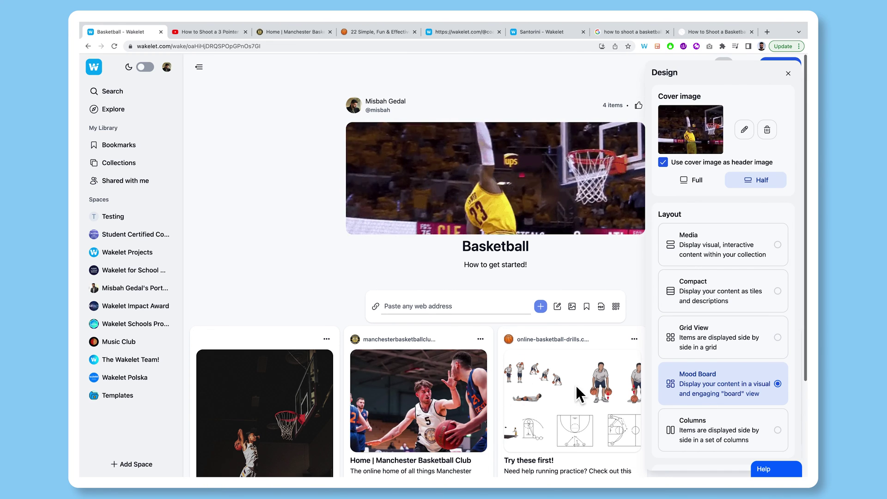
pyautogui.click(712, 428)
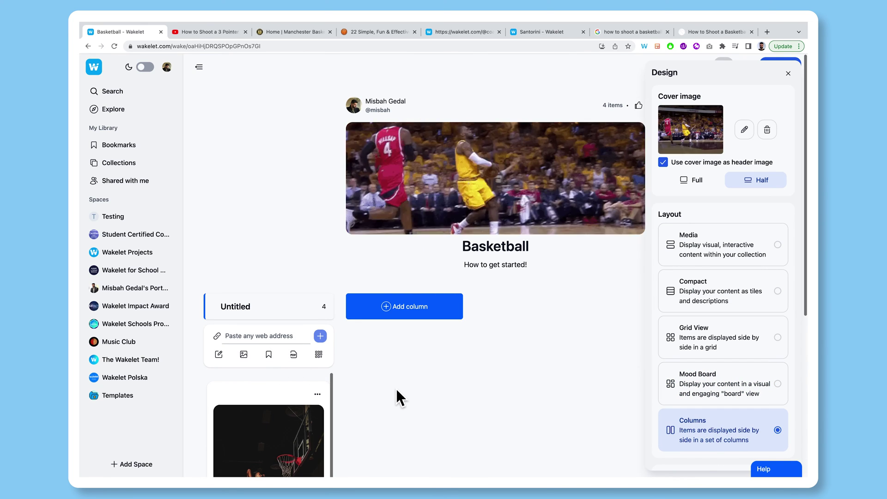
pyautogui.click(705, 250)
pyautogui.scroll(-2, 697, 323)
pyautogui.scroll(2, 764, 164)
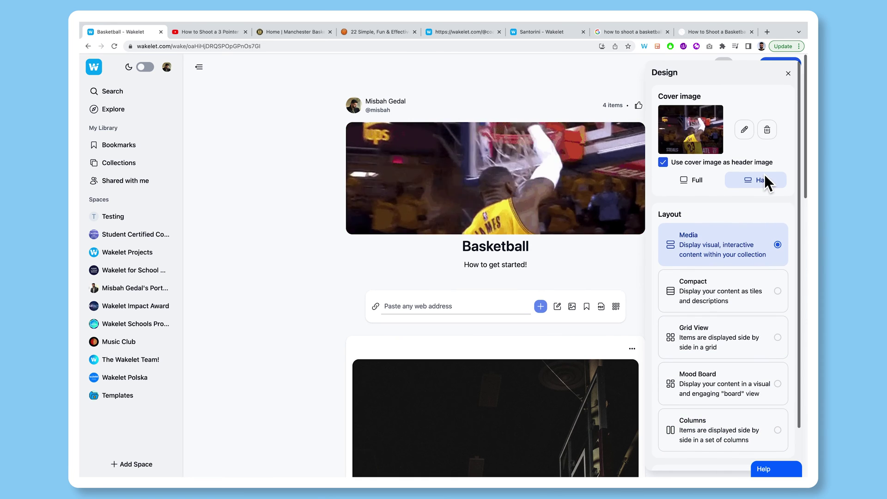
# Close the design settings and copy the collaboration invite link from the Share panel
pyautogui.click(788, 74)
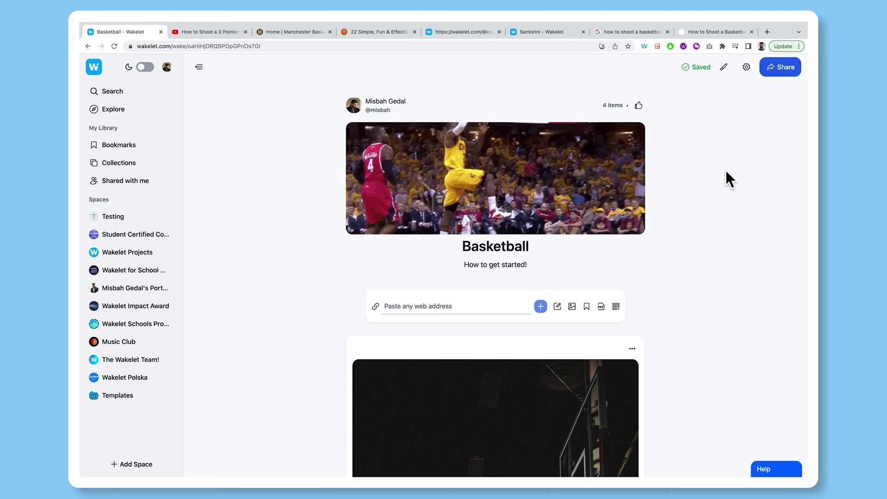
pyautogui.click(784, 71)
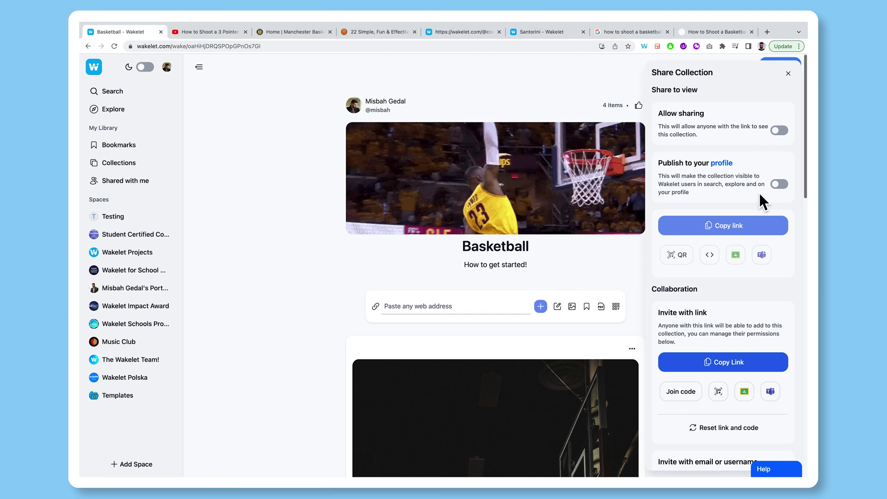
pyautogui.scroll(-1, 749, 213)
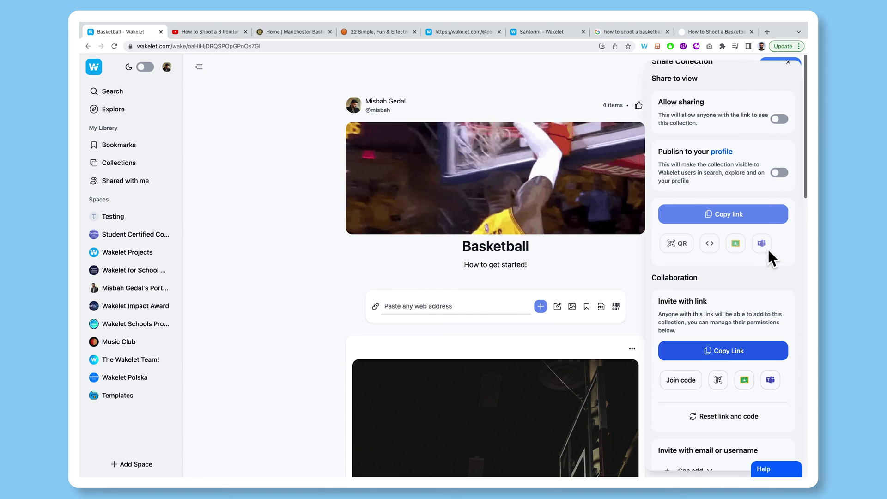
pyautogui.scroll(-1, 767, 249)
pyautogui.scroll(-2, 767, 249)
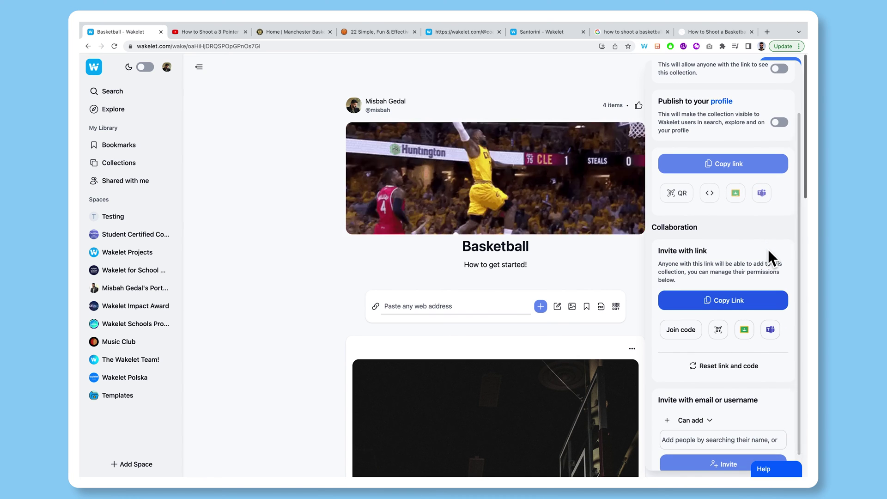
pyautogui.scroll(-1, 768, 248)
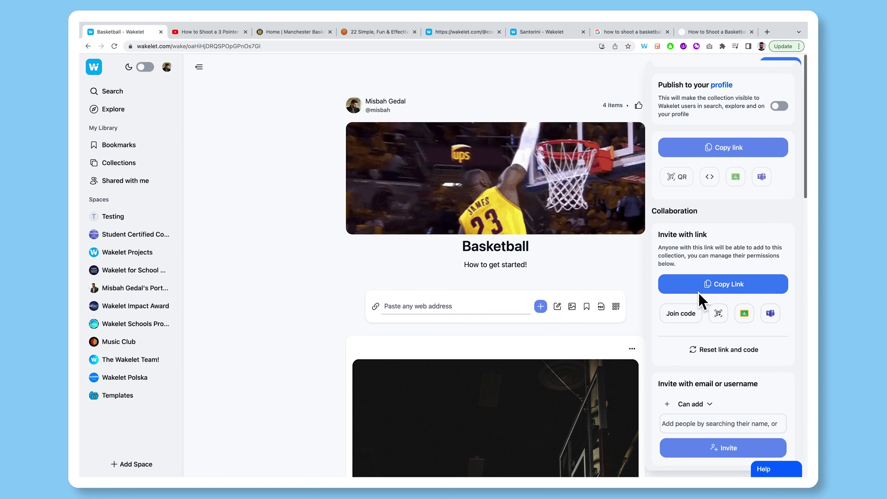
pyautogui.click(768, 291)
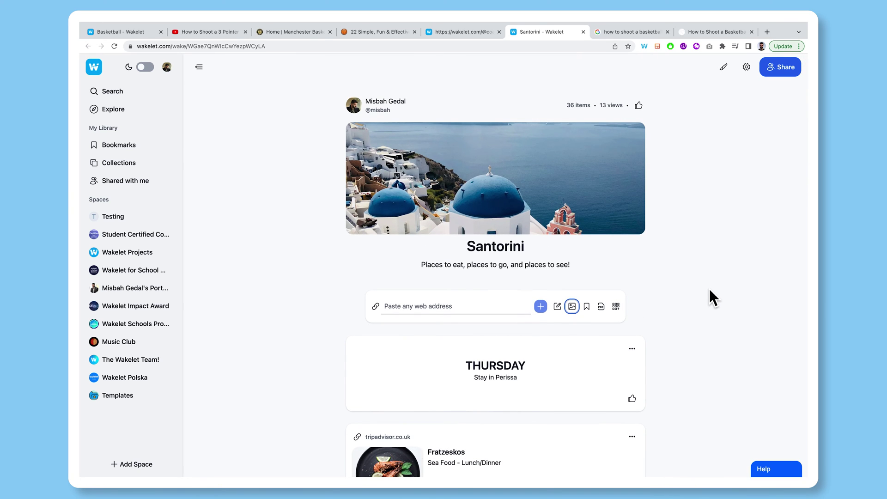
# Scroll through the Santorini collection's day-by-day cards down to the Google Maps route card
pyautogui.scroll(-3, 709, 290)
pyautogui.scroll(-4, 710, 290)
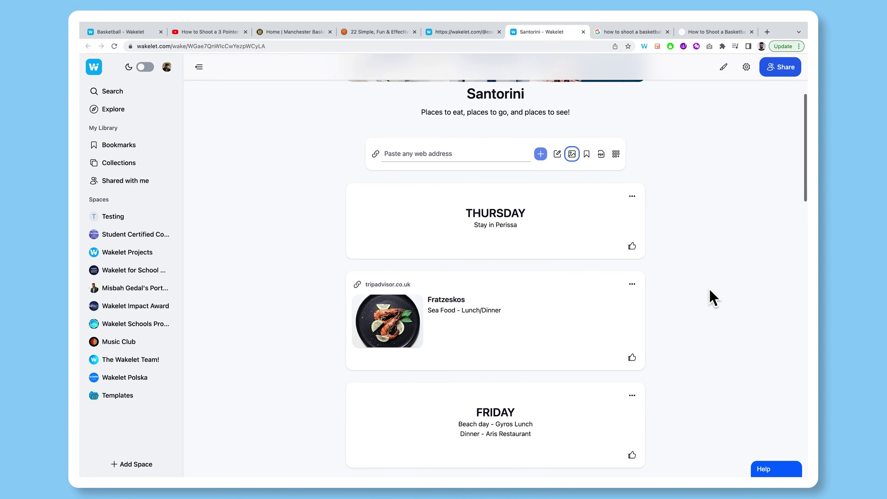
pyautogui.scroll(-5, 710, 290)
pyautogui.scroll(-6, 710, 290)
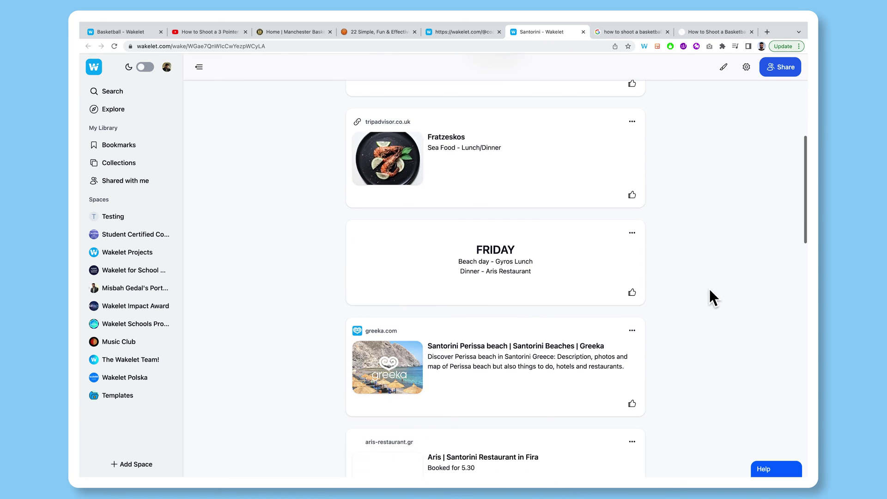
pyautogui.scroll(-4, 709, 290)
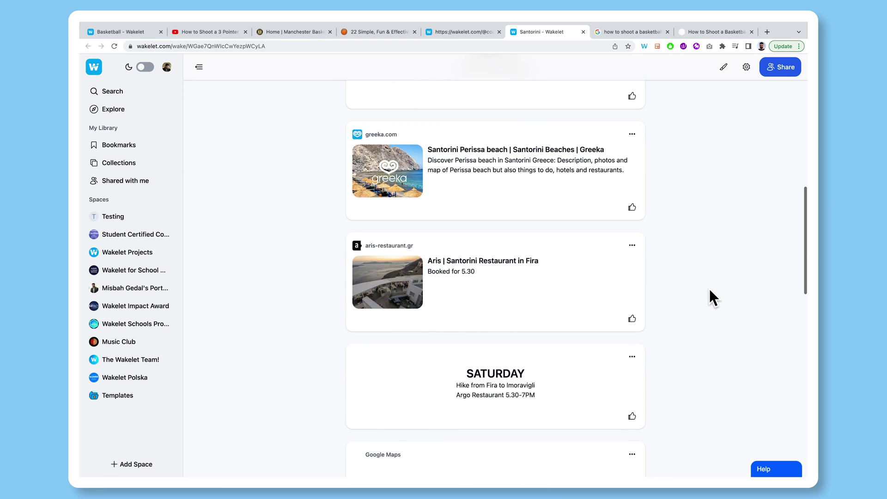
pyautogui.scroll(-1, 709, 290)
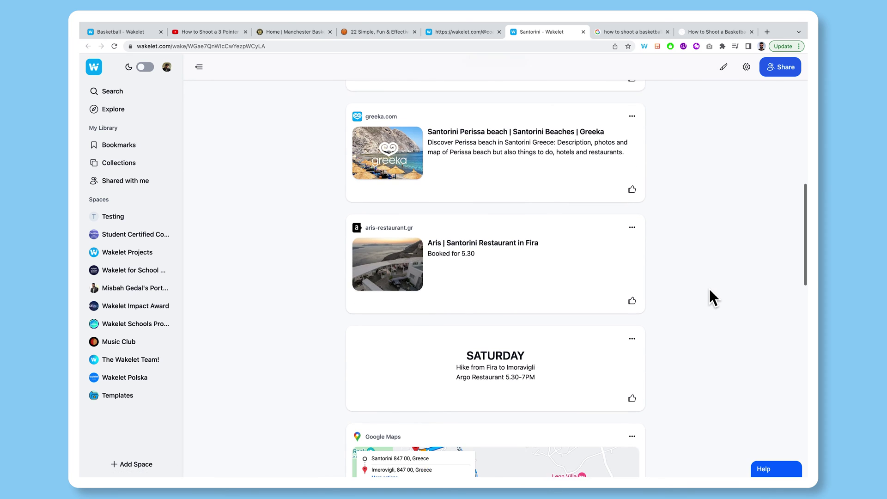
pyautogui.scroll(-10, 710, 290)
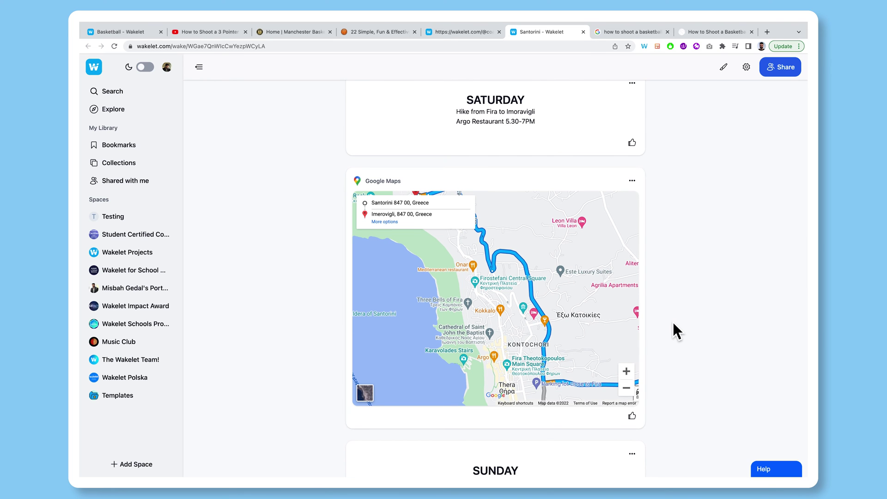
pyautogui.scroll(10, 673, 323)
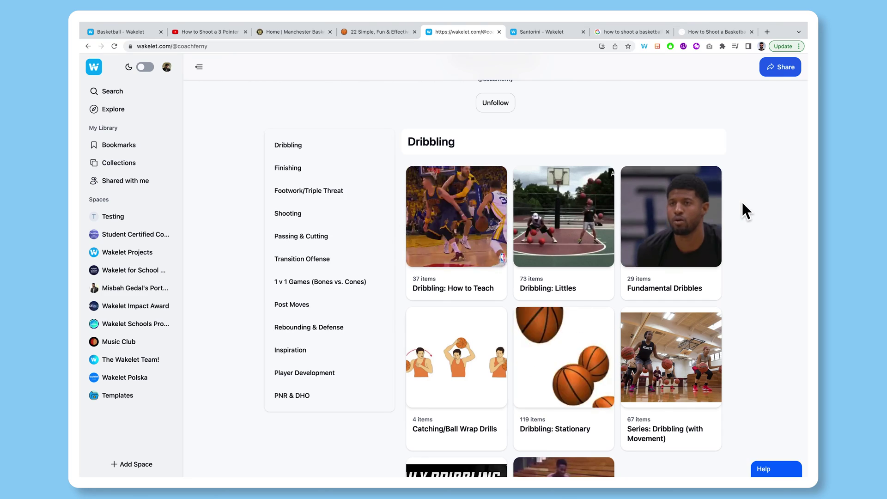
# Scroll the coach's profile to the Dribbling collections, including 'Dribbling: Stationary' and 'Series: Dribbling (with Movement)'
pyautogui.scroll(-2, 742, 204)
pyautogui.scroll(-1, 741, 201)
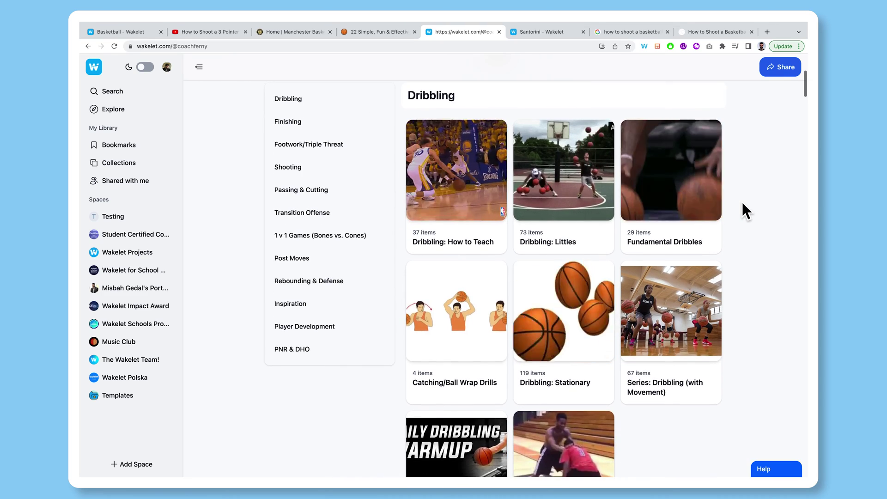
pyautogui.scroll(-1, 742, 201)
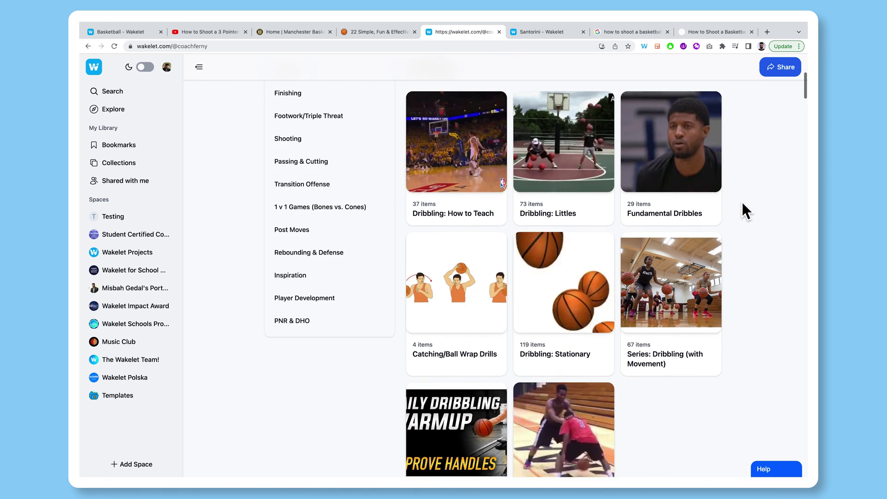